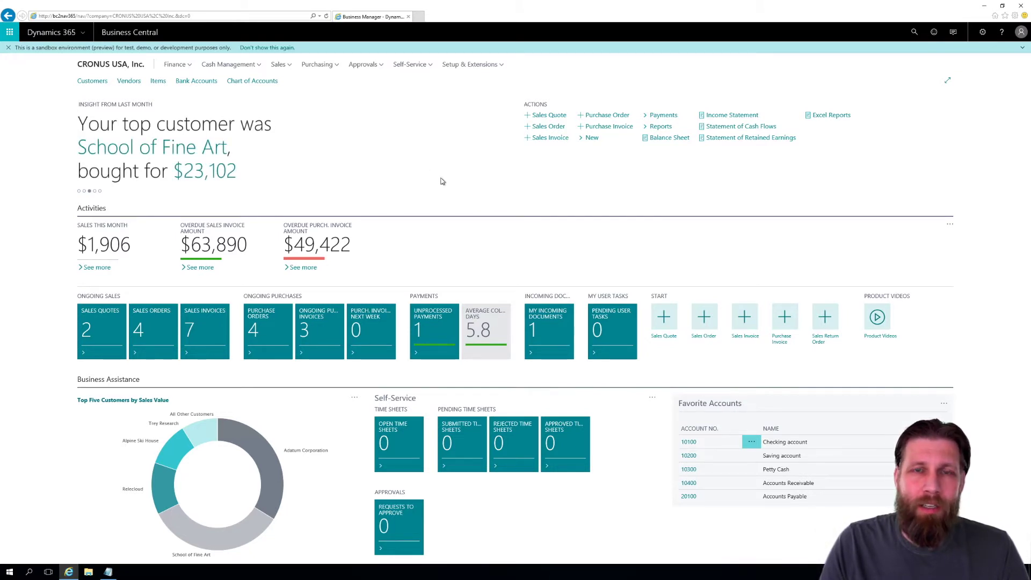
# From the Items list, create new item 1000 using the Item No Sales Tax template
pyautogui.click(158, 82)
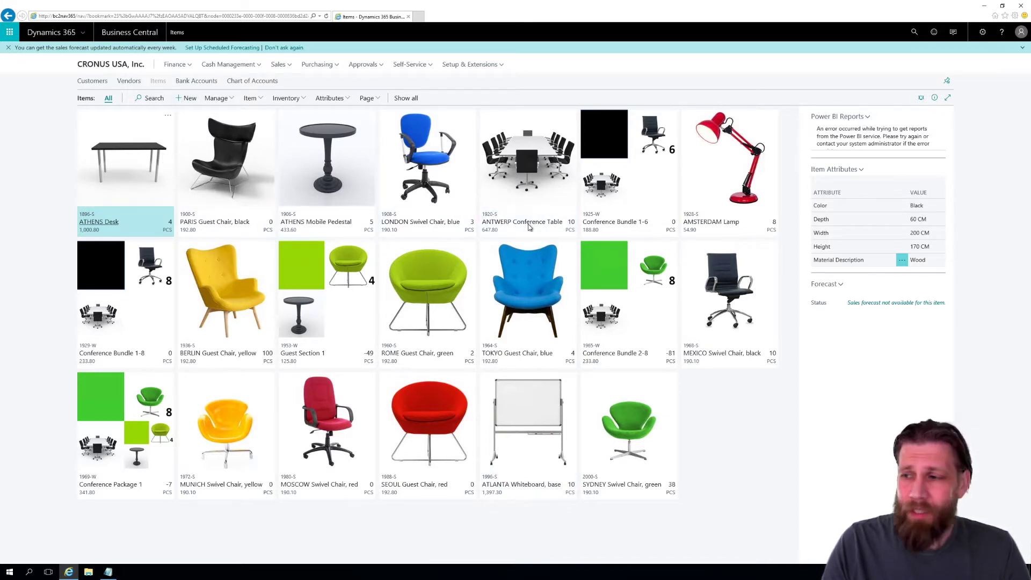
pyautogui.hotkey('alt', 'n')
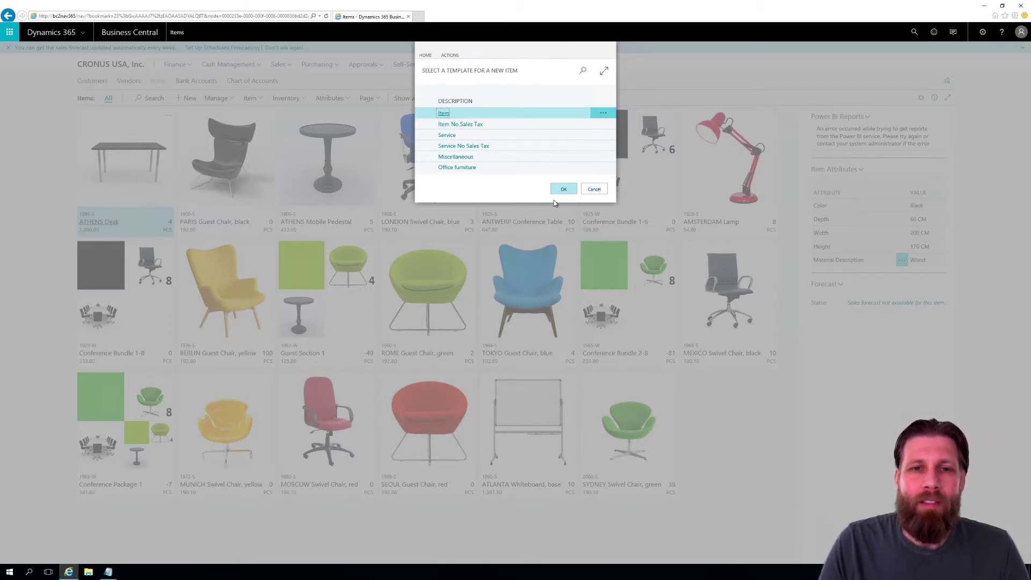
pyautogui.click(509, 125)
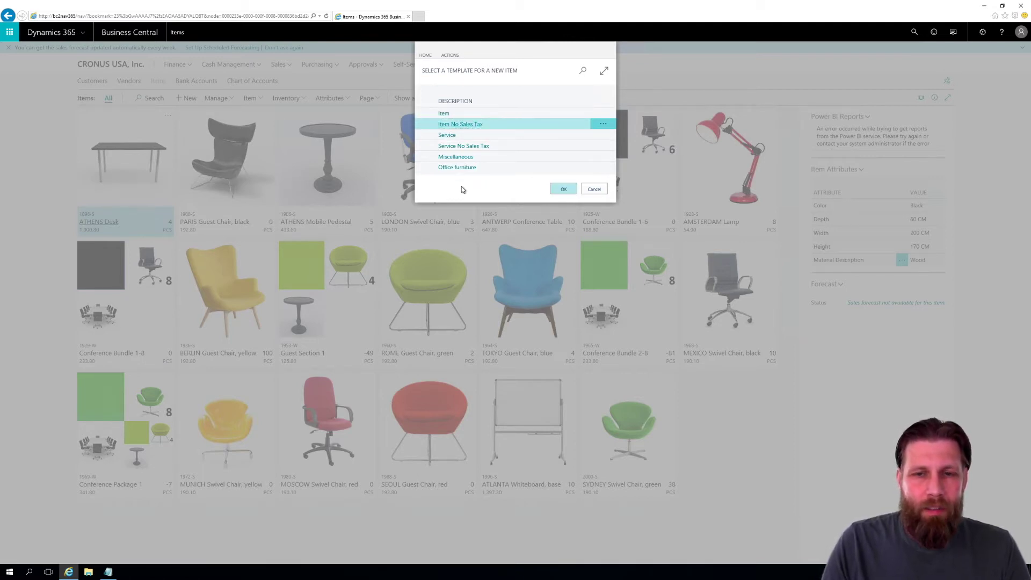
pyautogui.doubleClick(580, 124)
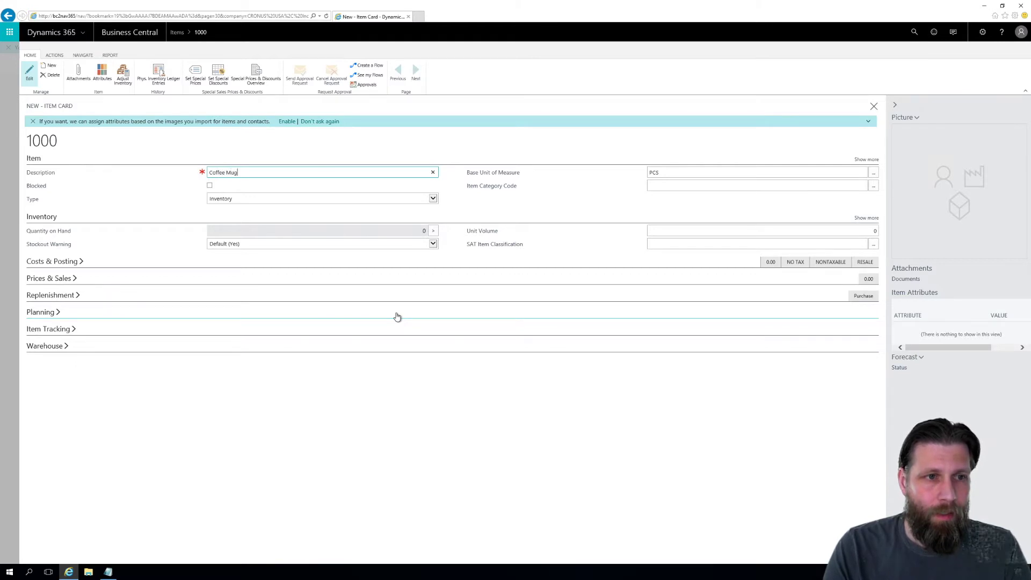
# Confirm the description 'Coffee Mug' and assign the MISC item category code
pyautogui.press('Tab')
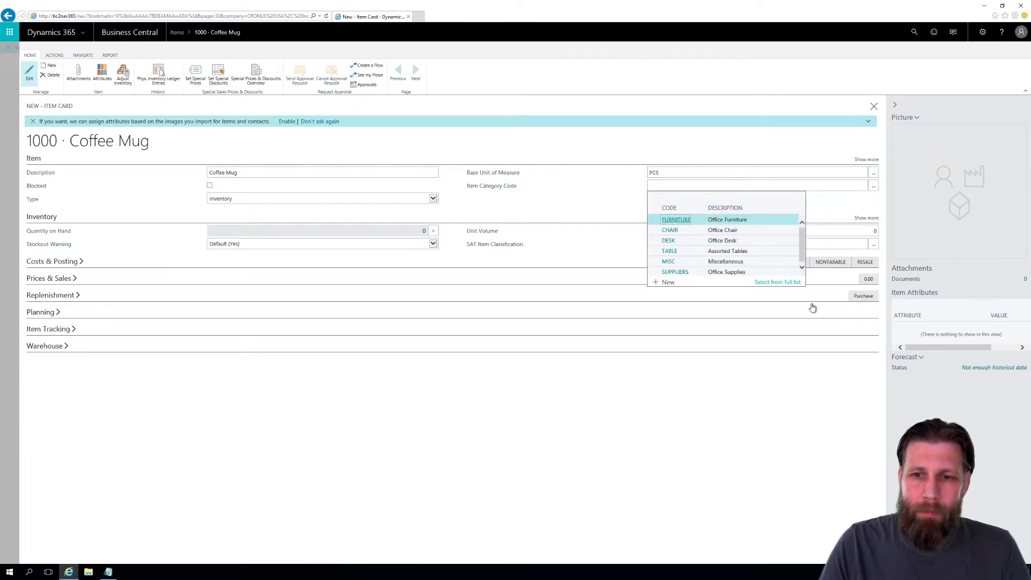
pyautogui.click(670, 262)
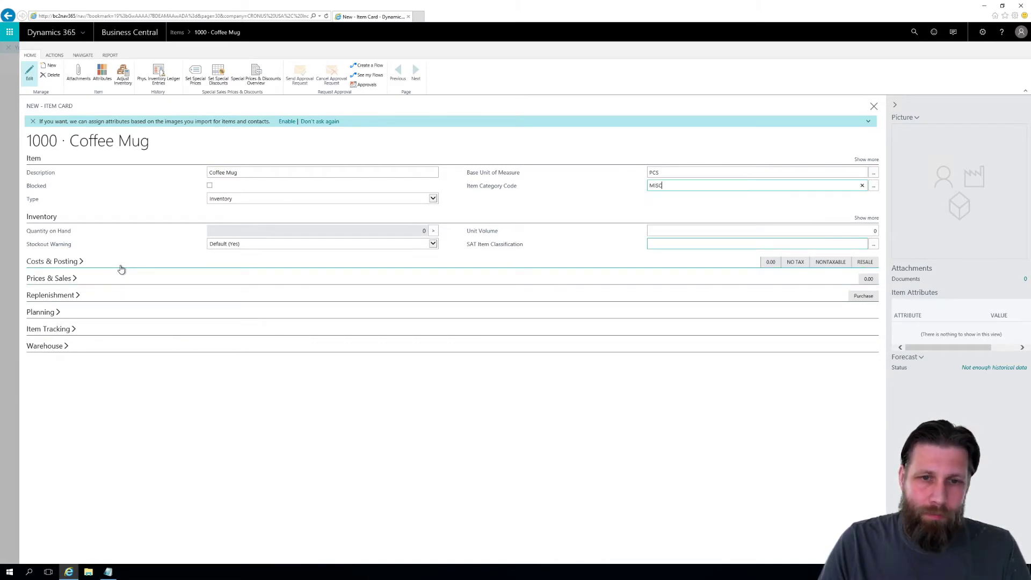
pyautogui.click(78, 263)
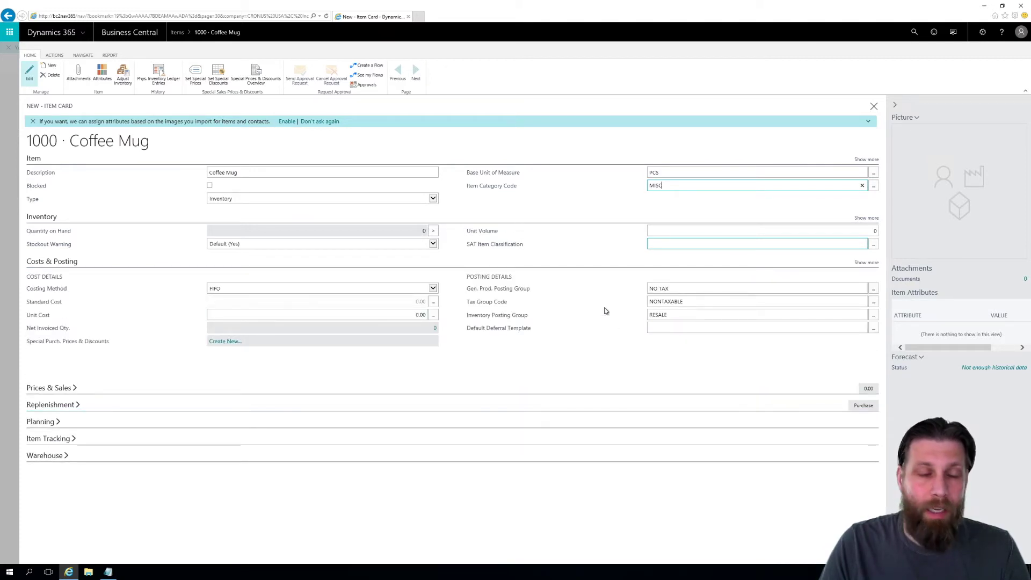
# Set the Coffee Mug's unit price to 5 in Prices & Sales
pyautogui.click(47, 388)
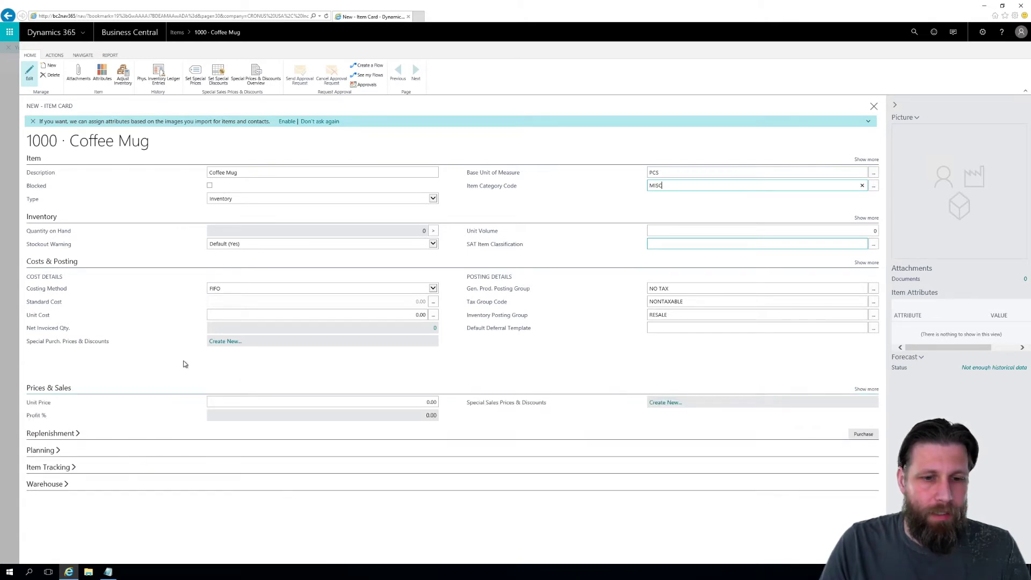
pyautogui.doubleClick(425, 402)
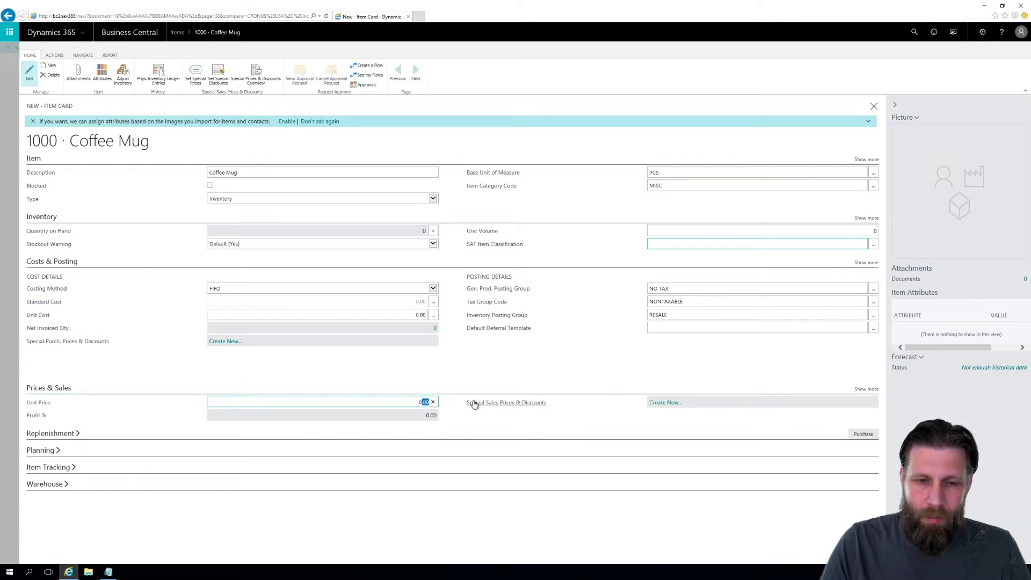
pyautogui.moveTo(414, 402); pyautogui.dragTo(459, 401)
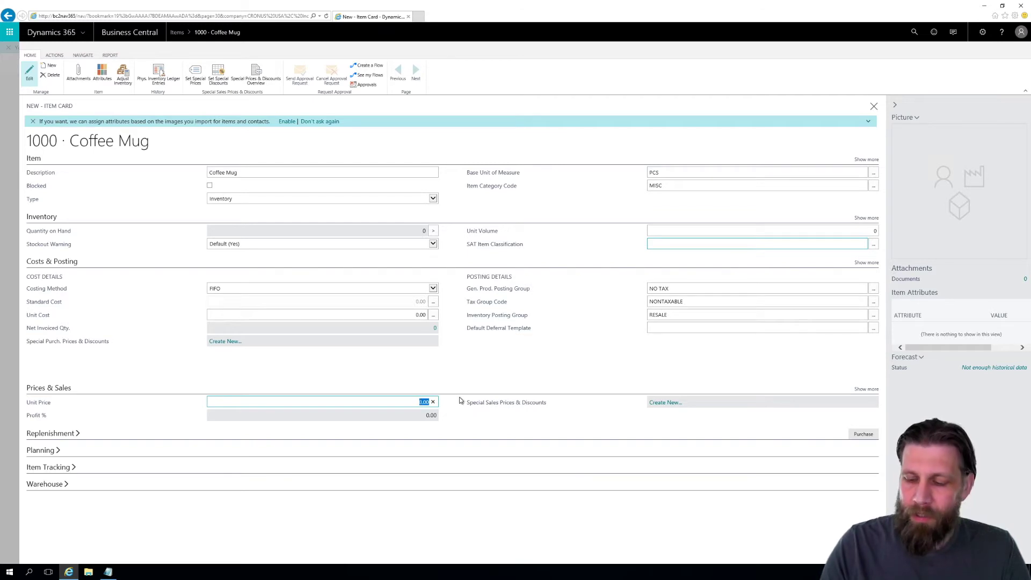
pyautogui.write('5')
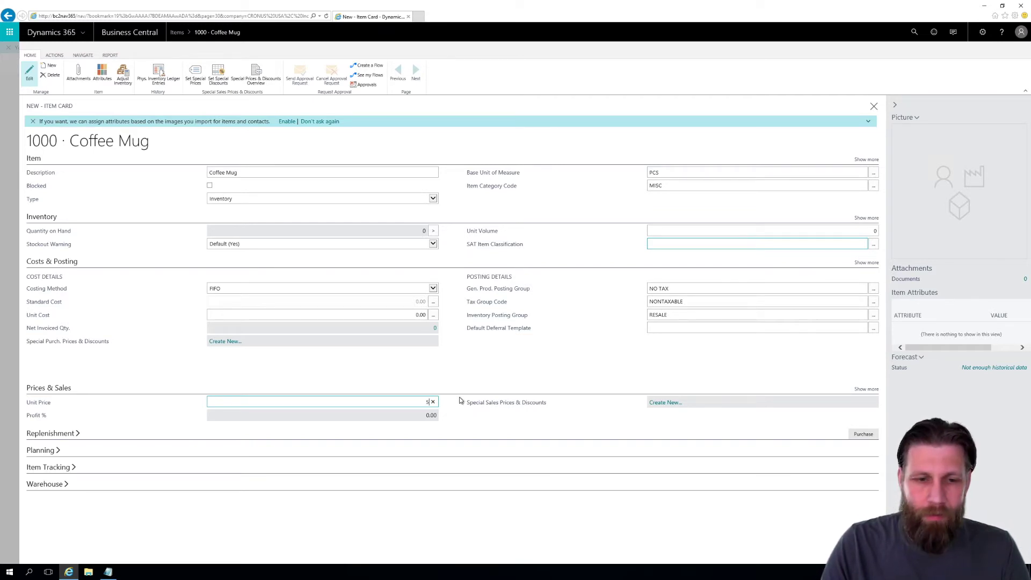
pyautogui.press('Tab')
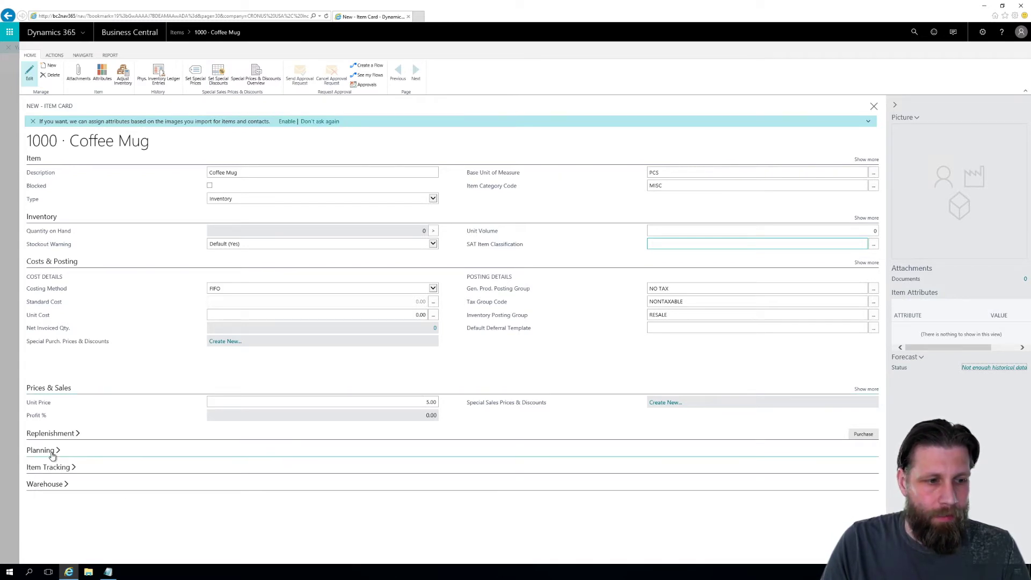
# Review the Replenishment and Planning sections, then close the Coffee Mug item card
pyautogui.click(63, 434)
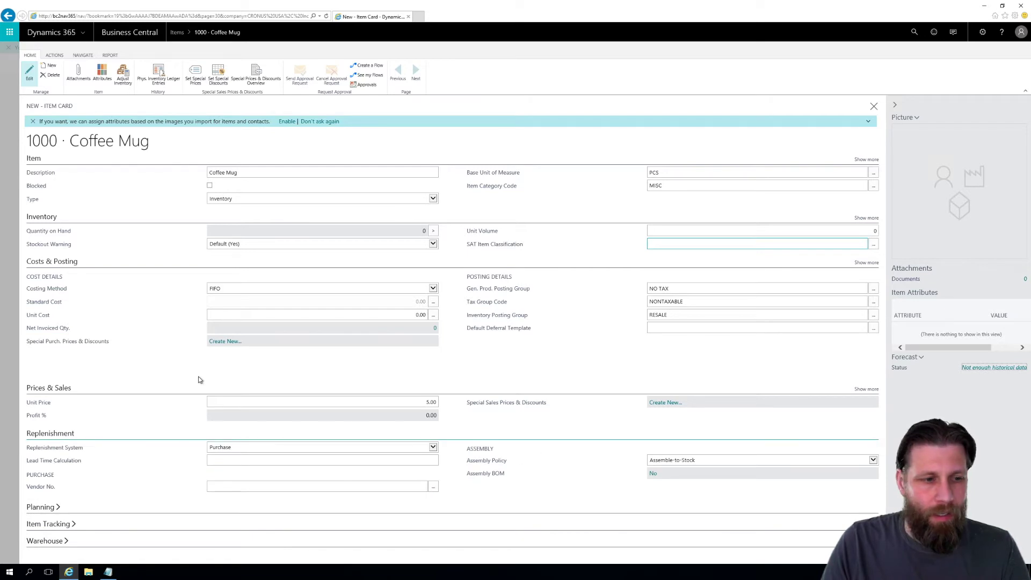
pyautogui.click(72, 507)
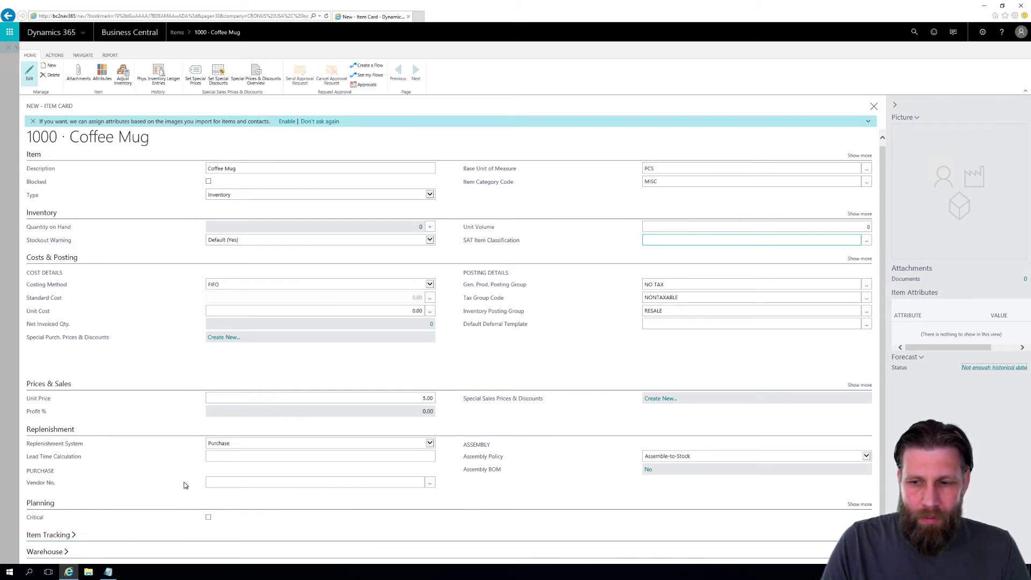
pyautogui.click(854, 506)
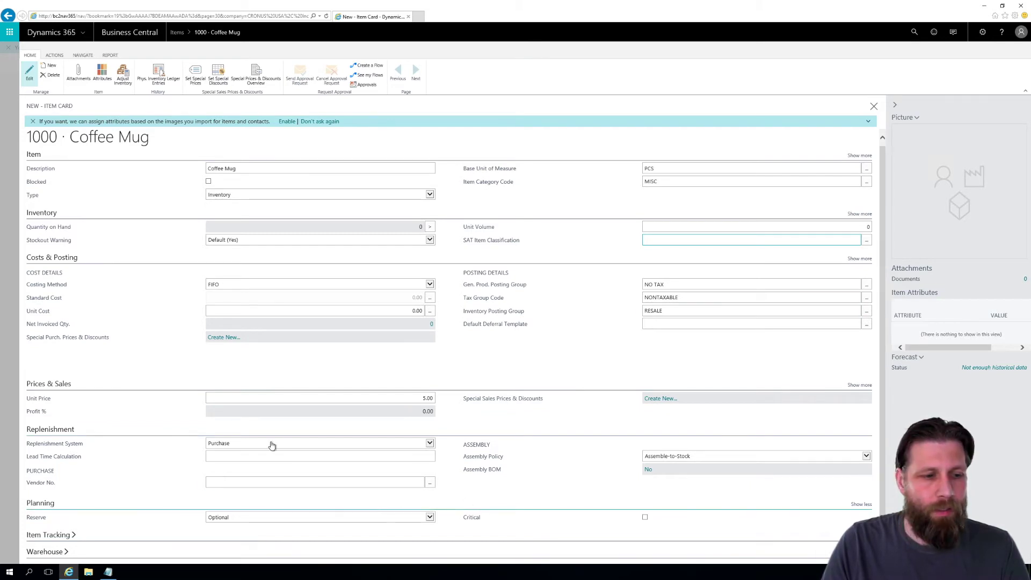
pyautogui.click(383, 458)
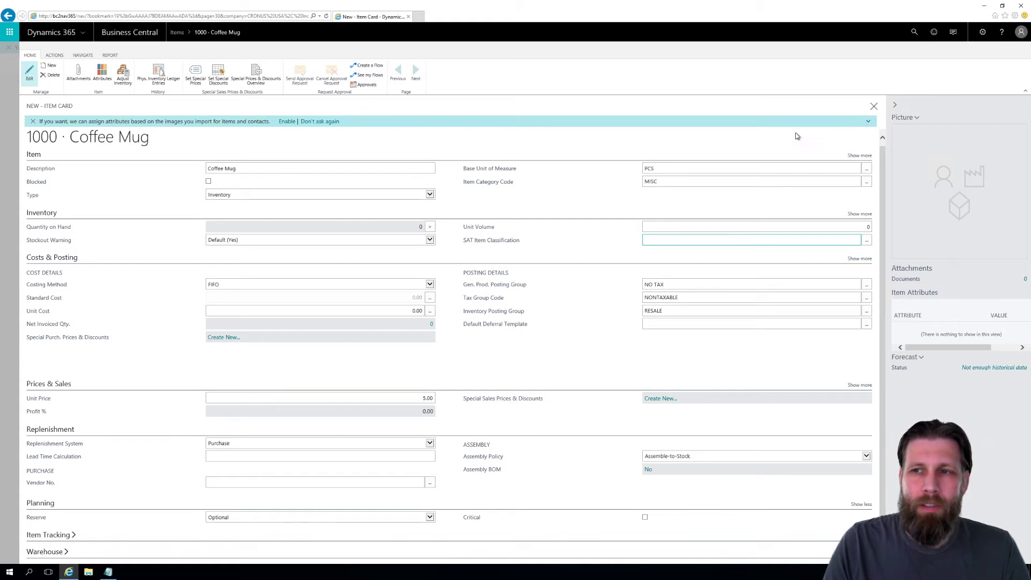
pyautogui.click(873, 107)
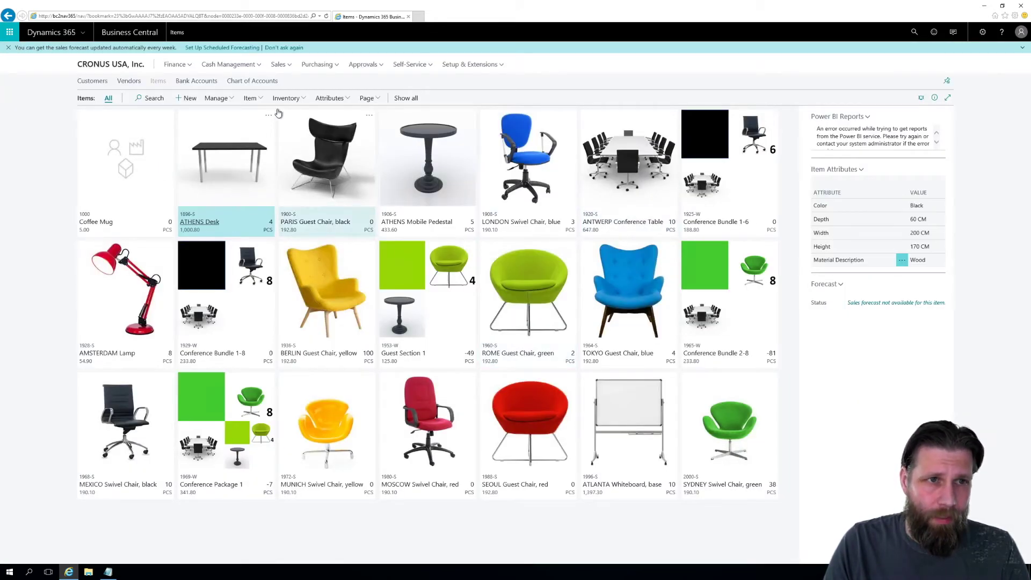
# Create a new sales order from the Sales Orders list
pyautogui.click(288, 66)
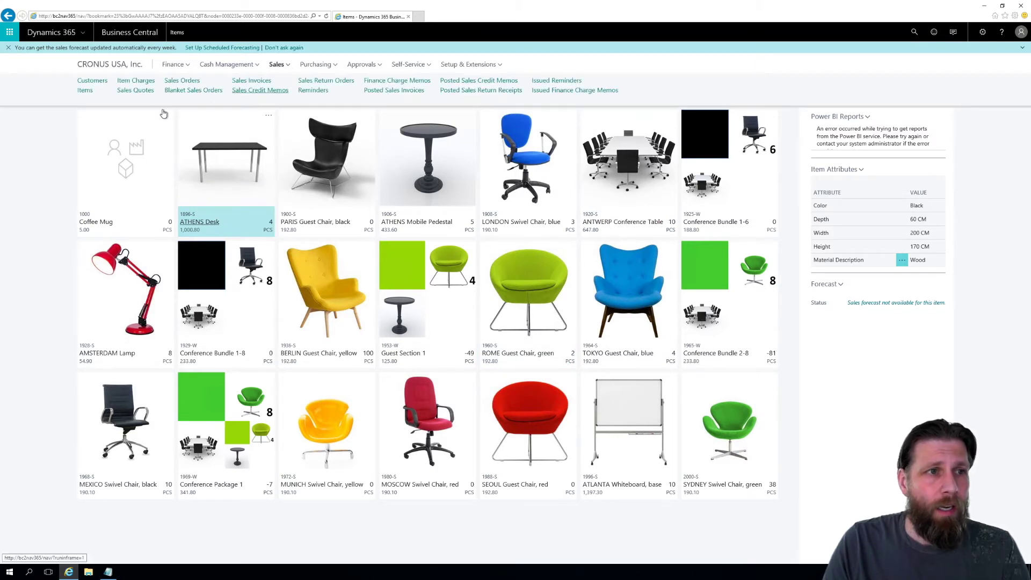
pyautogui.click(182, 81)
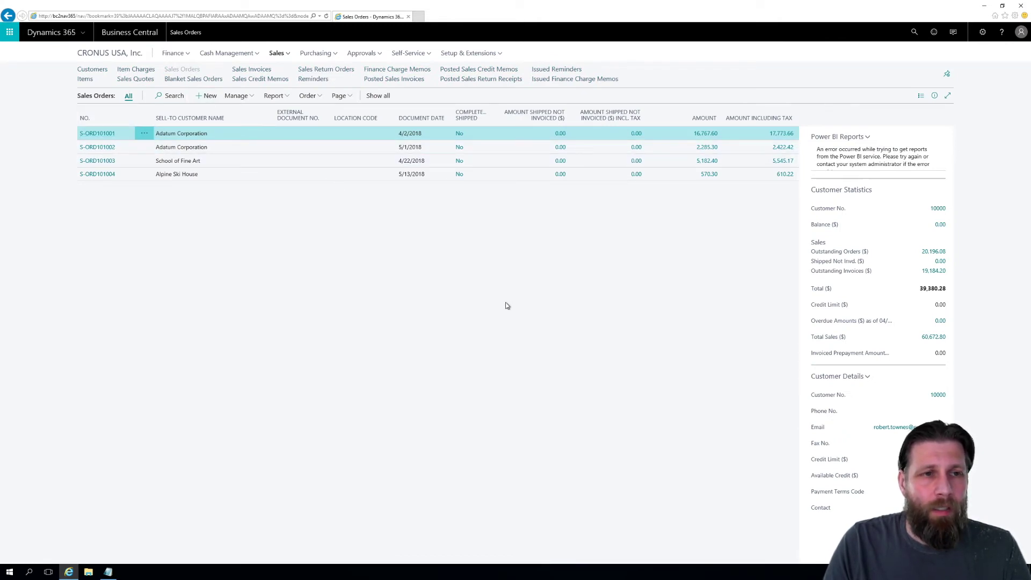
pyautogui.hotkey('alt', 'n')
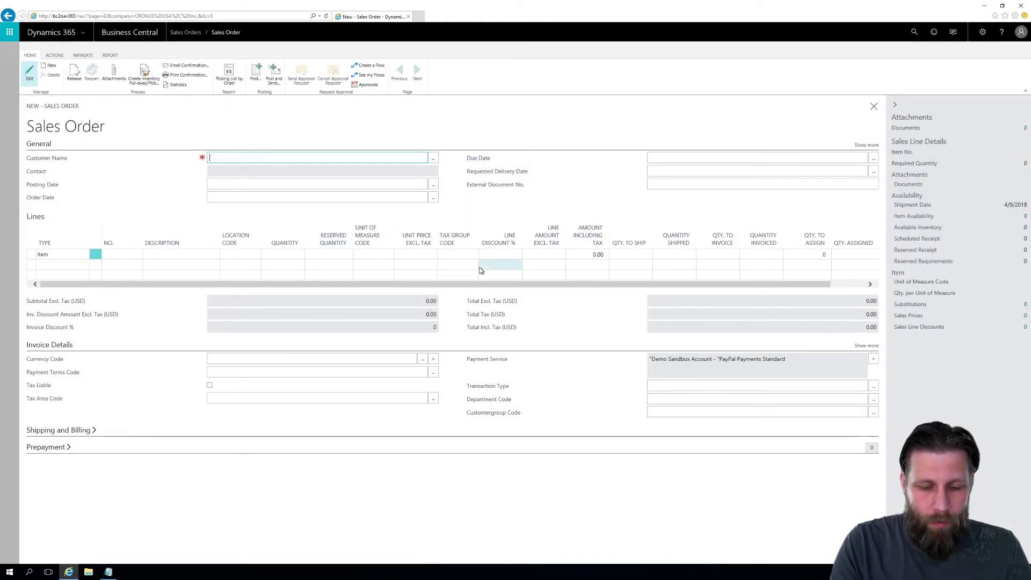
# Replace the mistyped customer name and set the customer to Alpine Ski House
pyautogui.write('the cann')
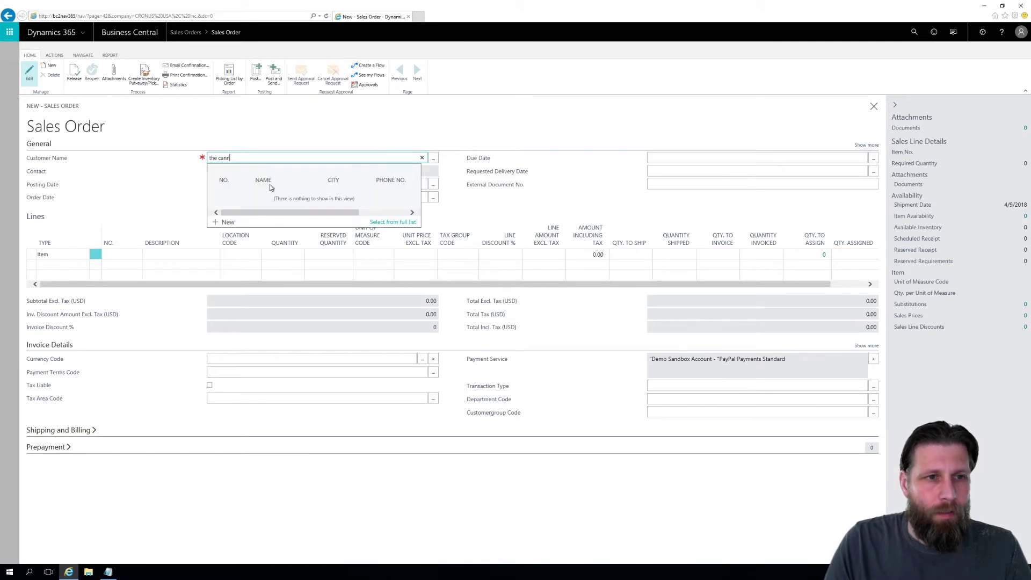
pyautogui.click(317, 179)
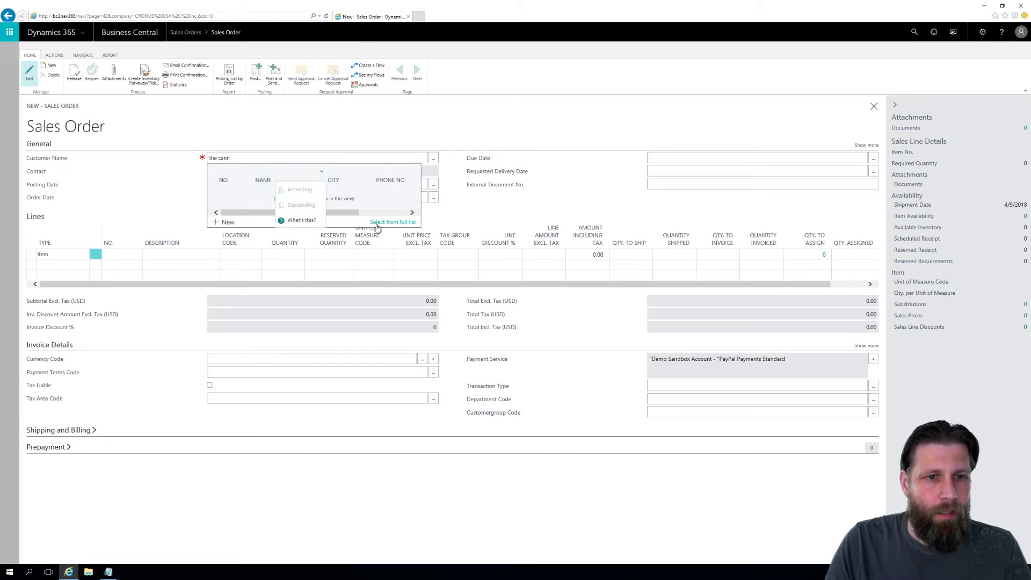
pyautogui.click(246, 158)
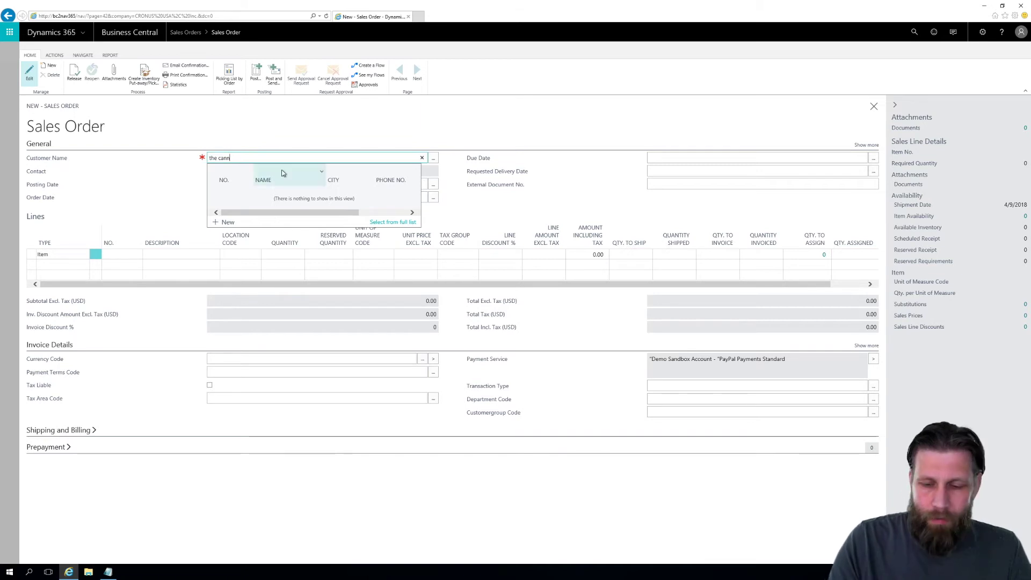
pyautogui.press('BackSpace')
pyautogui.press('BackSpace')
pyautogui.press('BackSpace')
pyautogui.press('BackSpace')
pyautogui.press('BackSpace')
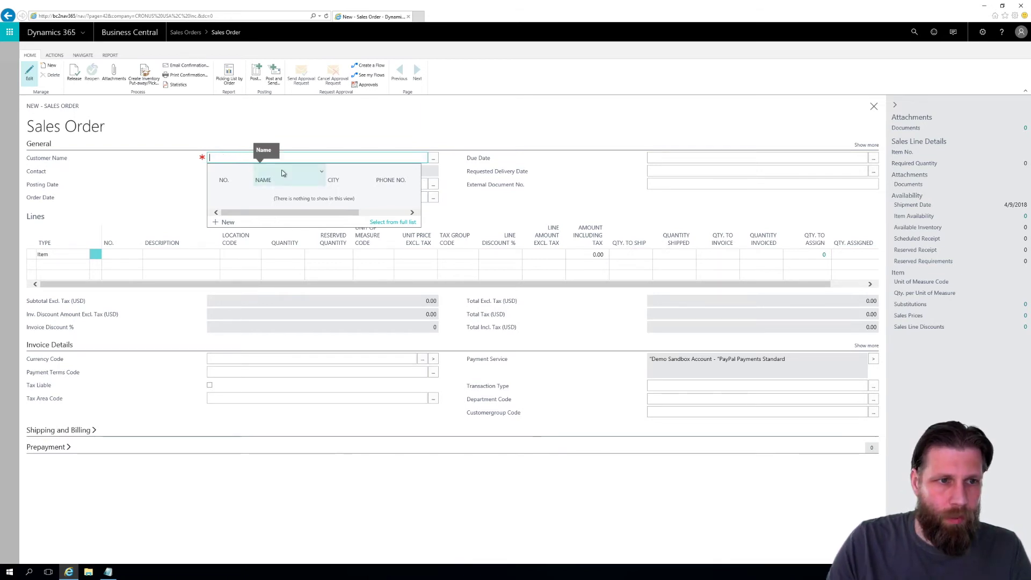
pyautogui.press('BackSpace')
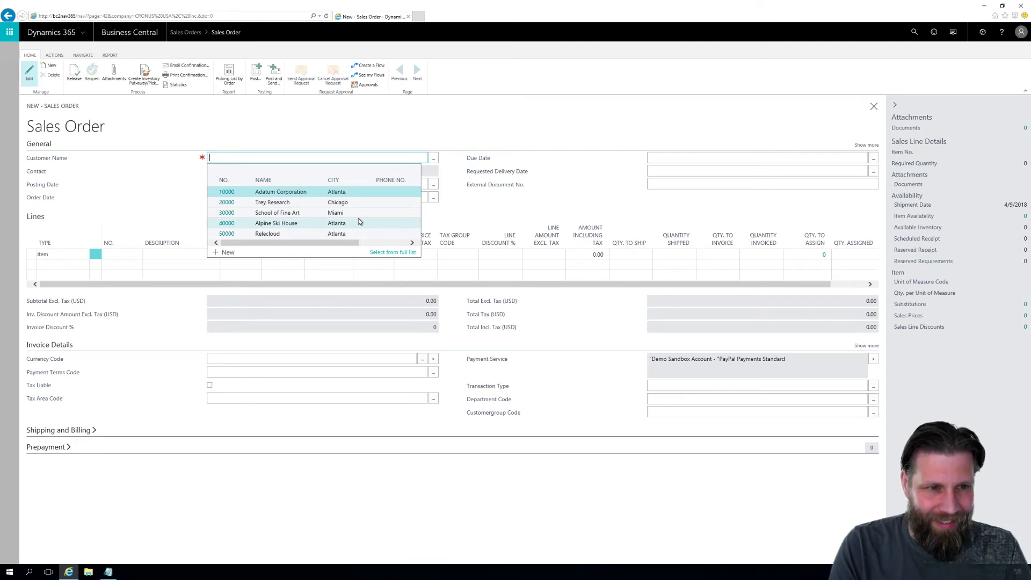
pyautogui.write('alpine')
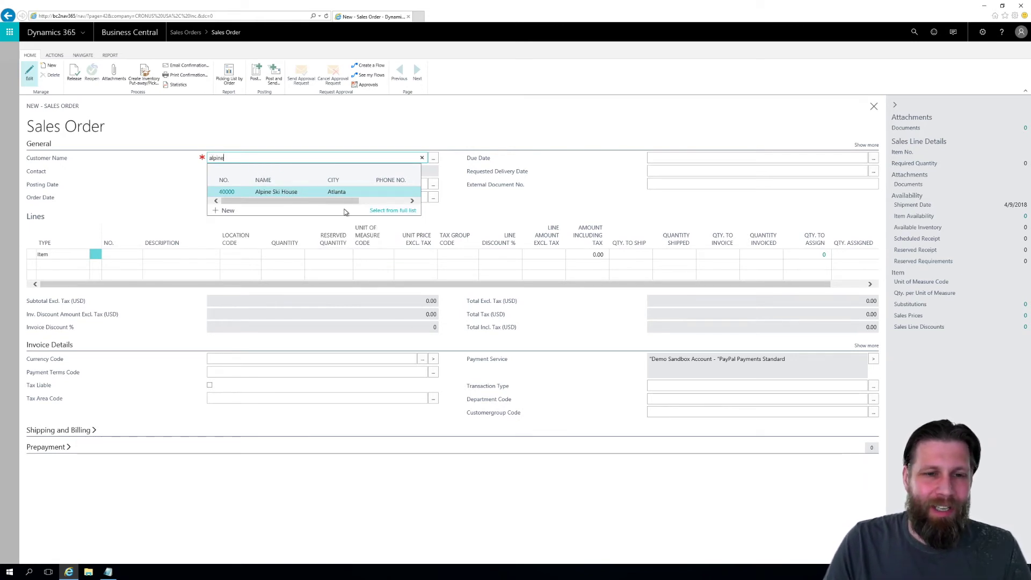
pyautogui.press('Return')
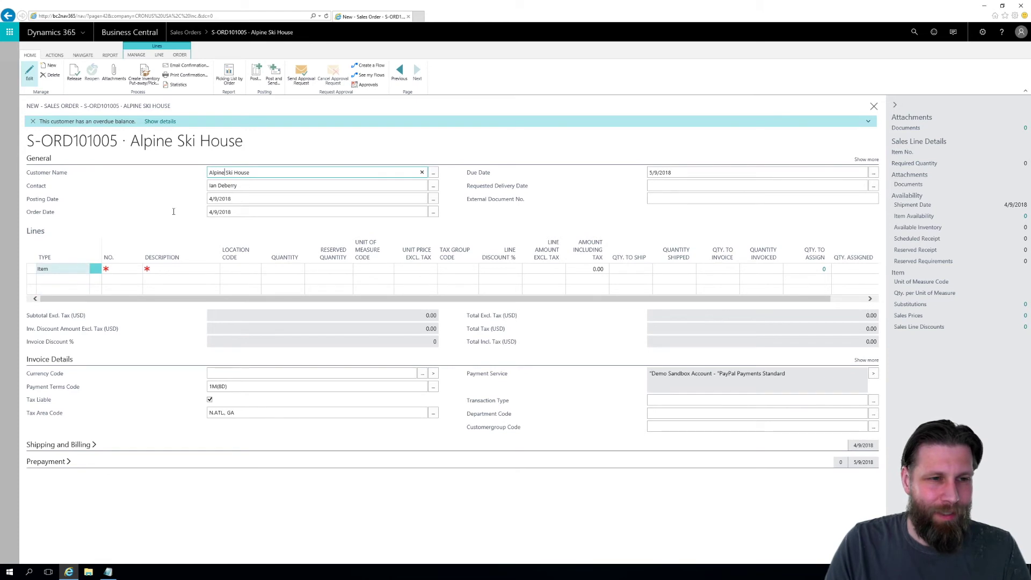
# Put item 1000 Coffee Mug on the first line with quantity 20 at 5.00
pyautogui.click(104, 268)
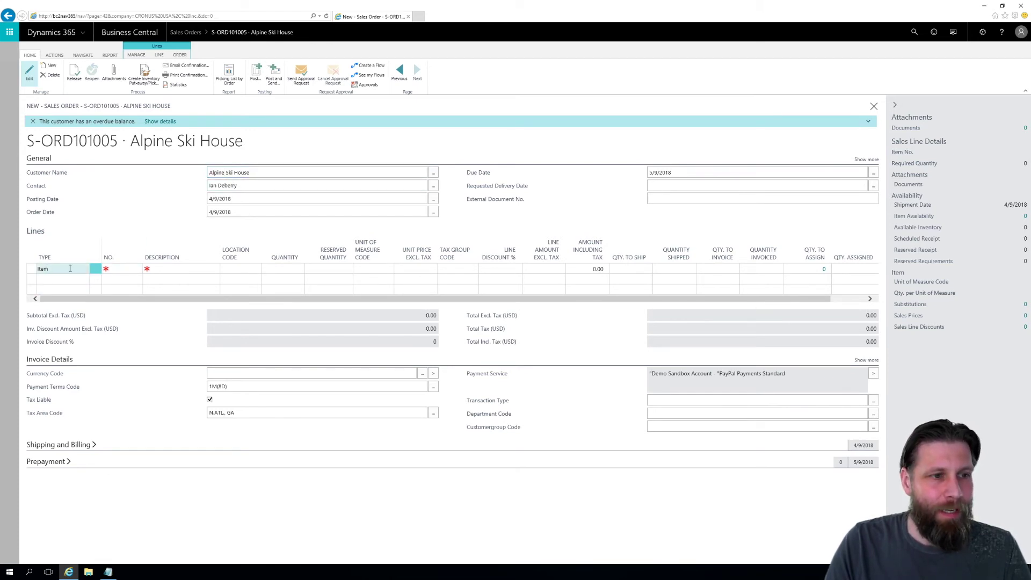
pyautogui.click(127, 269)
pyautogui.click(138, 270)
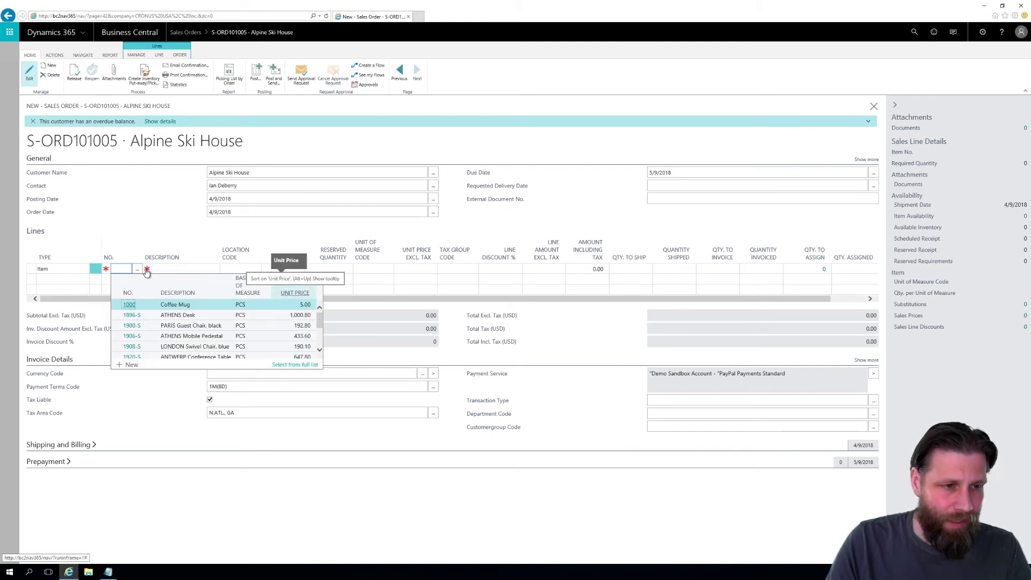
pyautogui.press('Return')
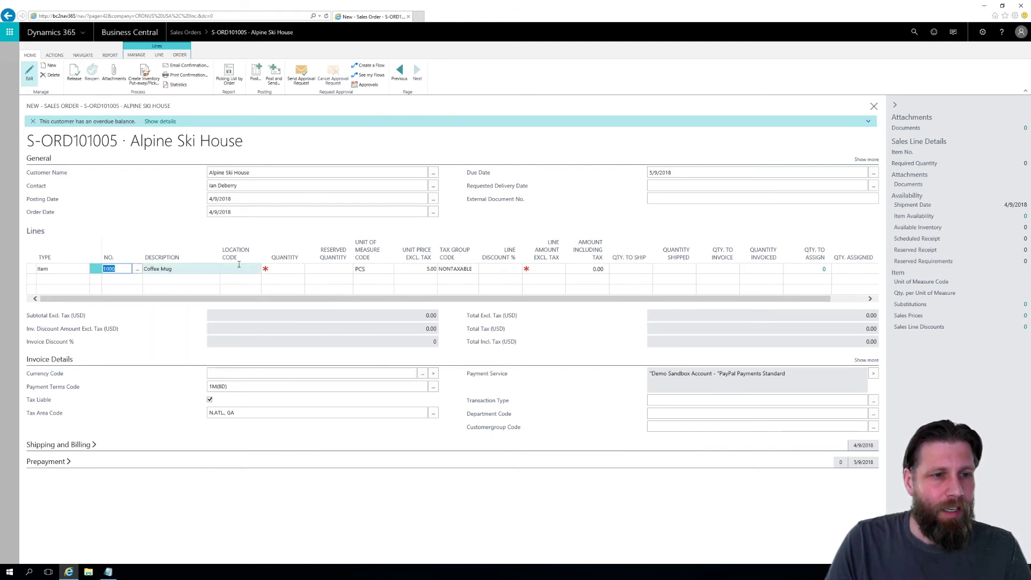
pyautogui.press('Tab')
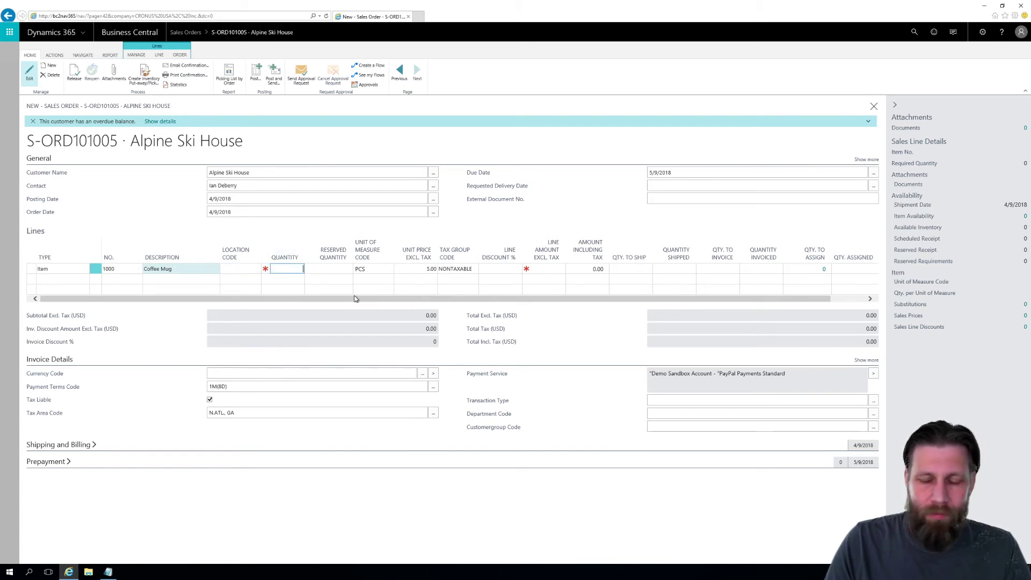
pyautogui.write('20')
pyautogui.press('Tab')
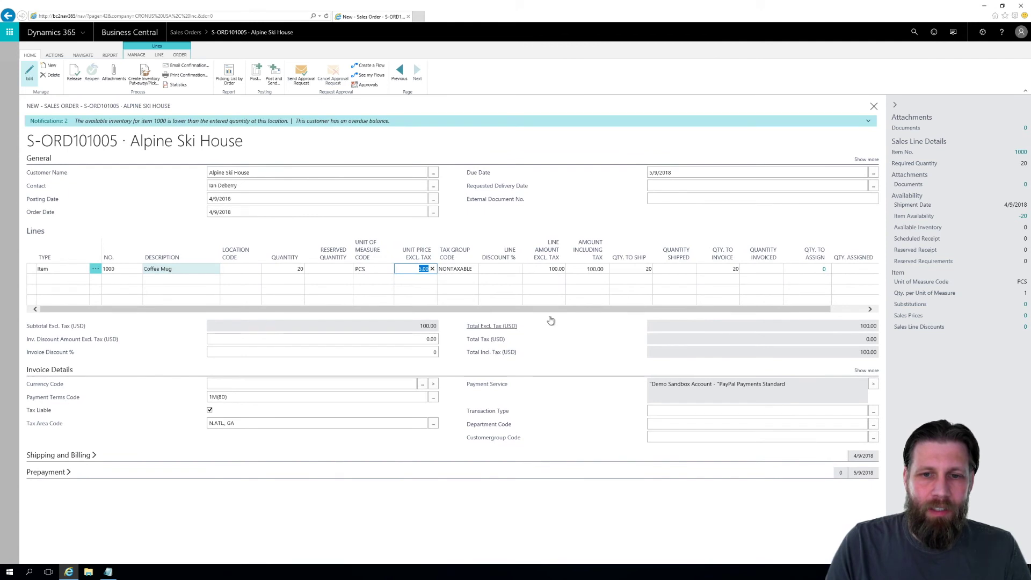
pyautogui.moveTo(728, 312); pyautogui.dragTo(532, 333)
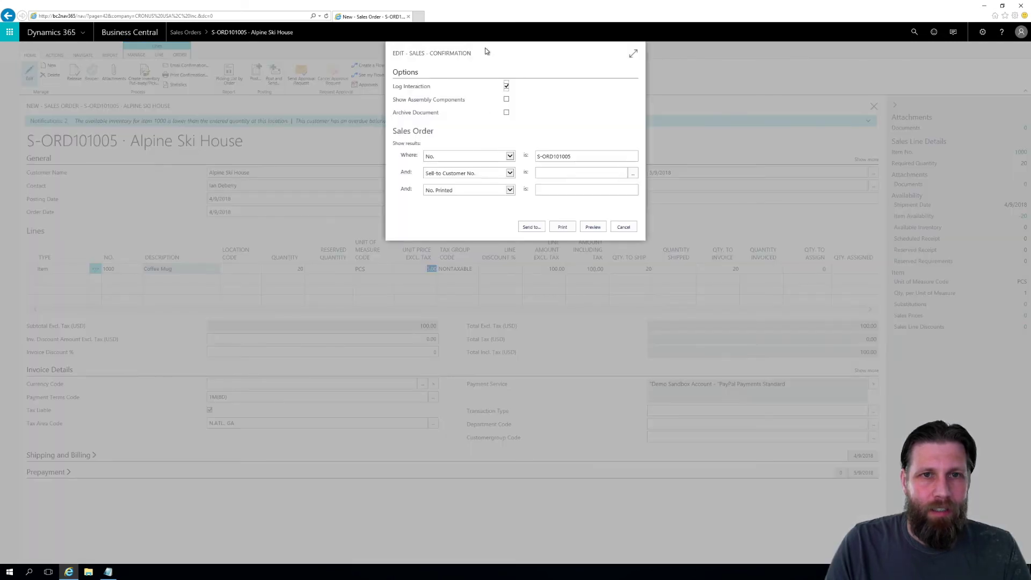
pyautogui.click(593, 228)
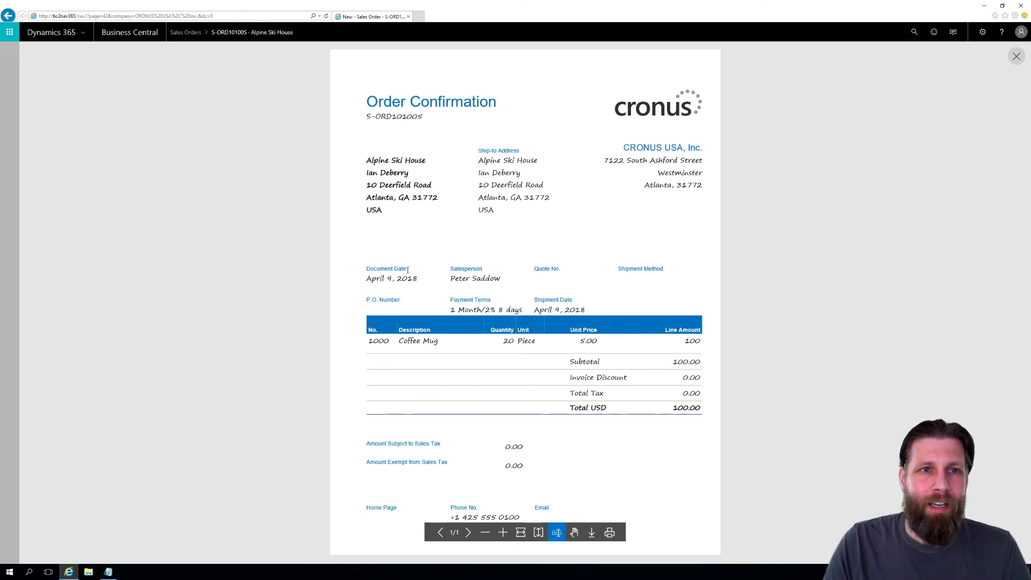
pyautogui.click(1017, 56)
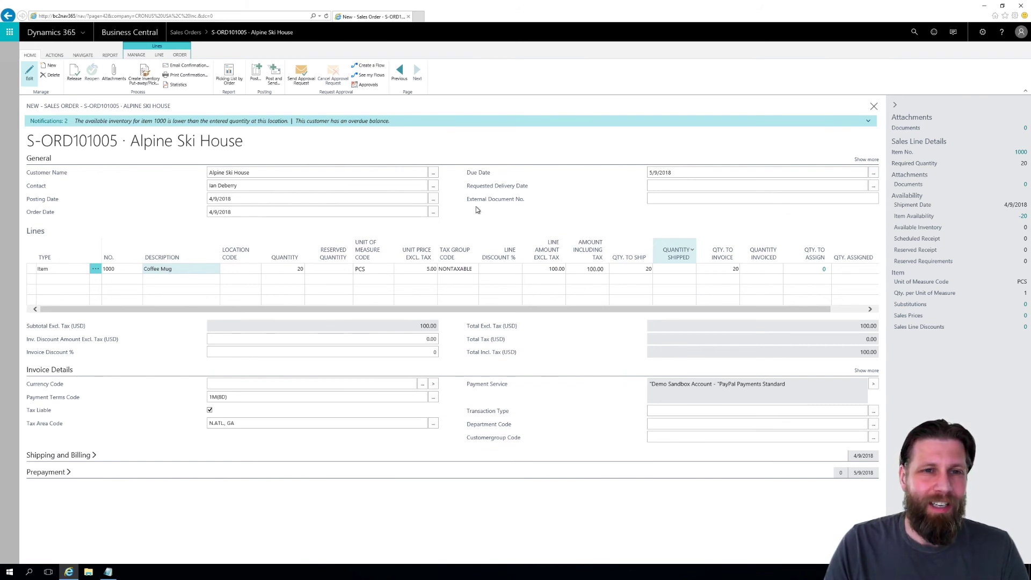
# Close sales order S-ORD101005 without posting, confirming Yes
pyautogui.click(874, 106)
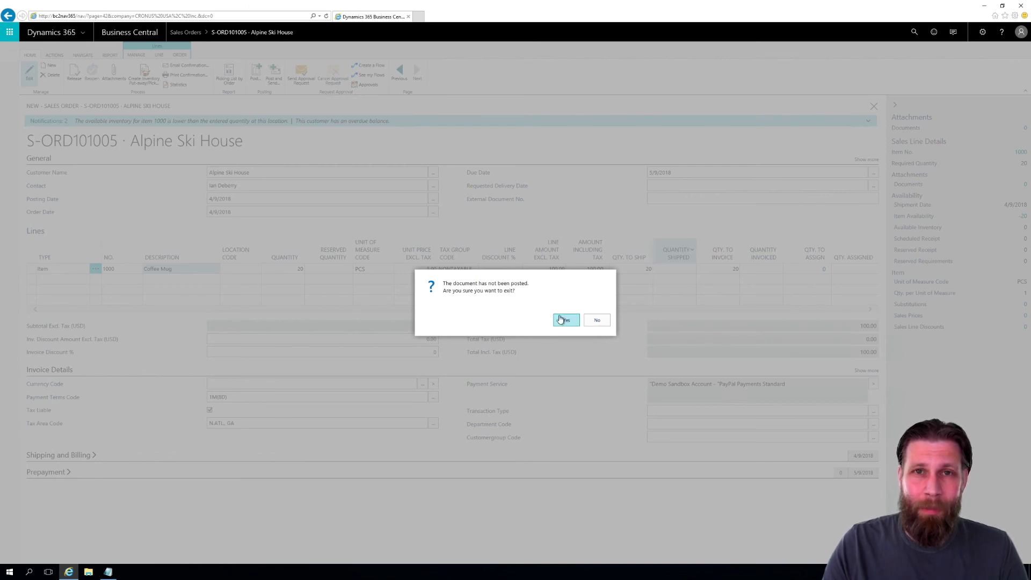
pyautogui.click(563, 319)
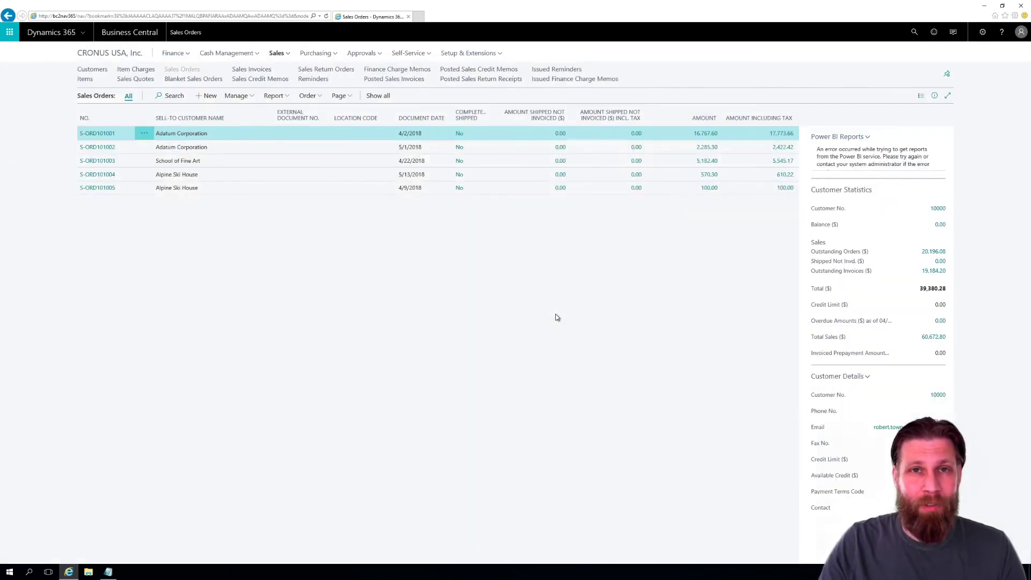